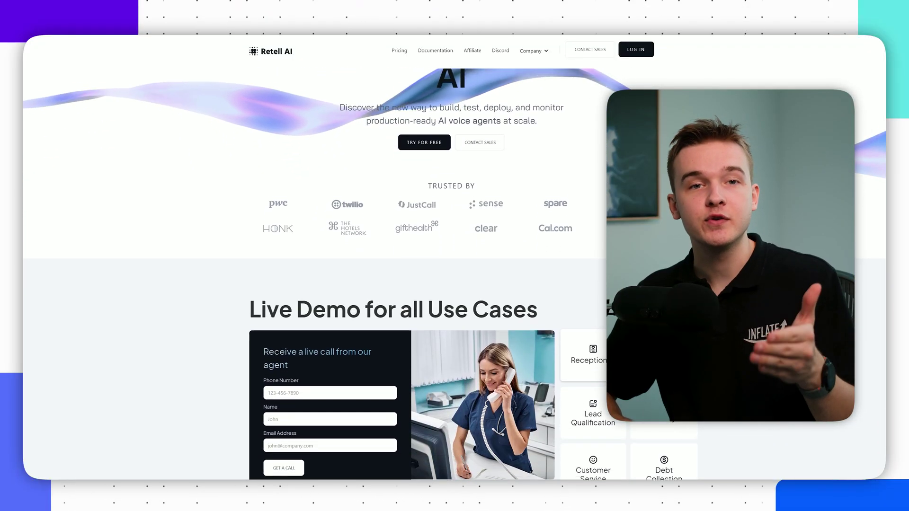
Scroll the Agents list showing the two Single-Prompt Agents that use the Shimmer voice.
scroll(454, 284, down, 2)
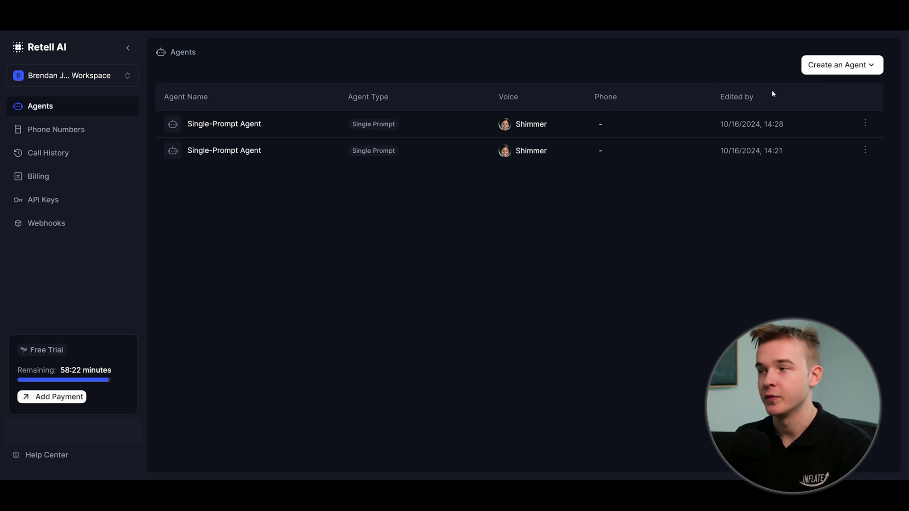
Start a new Single Prompt Agent from the Create an Agent menu to bring up the templates.
click(838, 71)
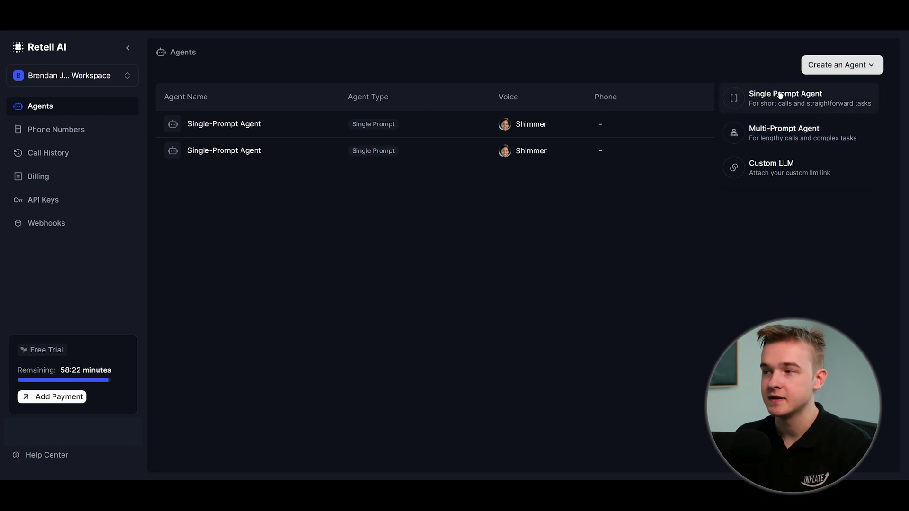
click(811, 96)
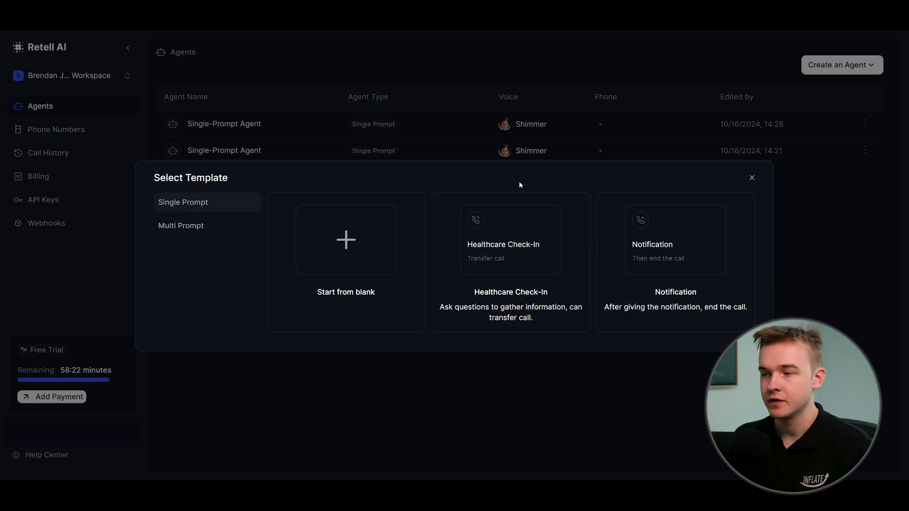
Create the agent from the Healthcare Check-In template and look over its prefilled prompt.
click(354, 250)
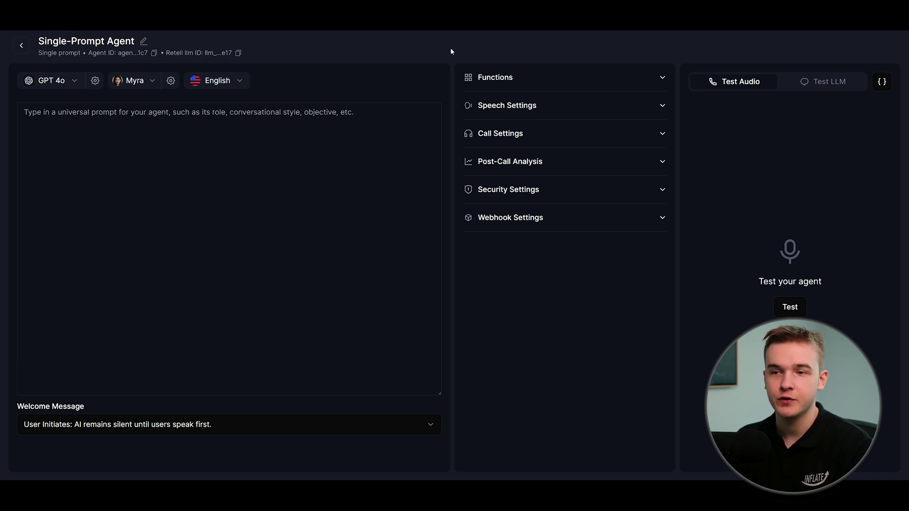
click(199, 185)
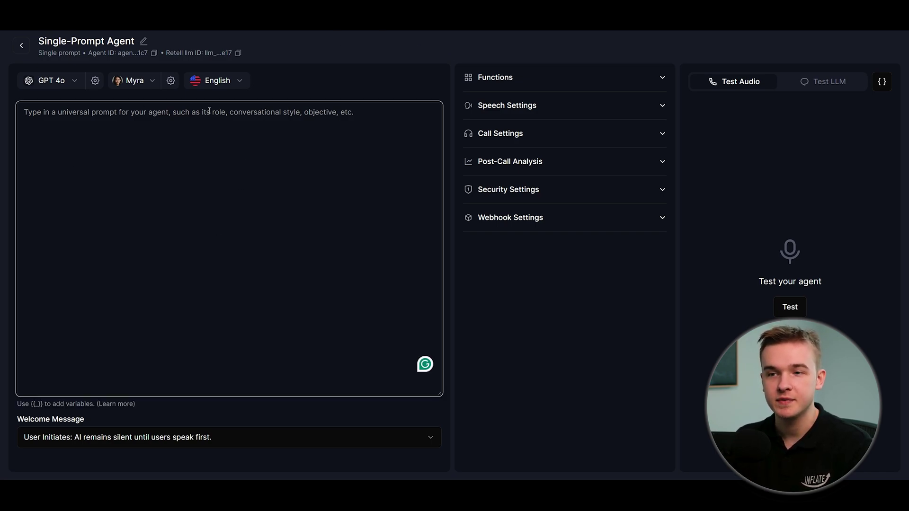
click(336, 81)
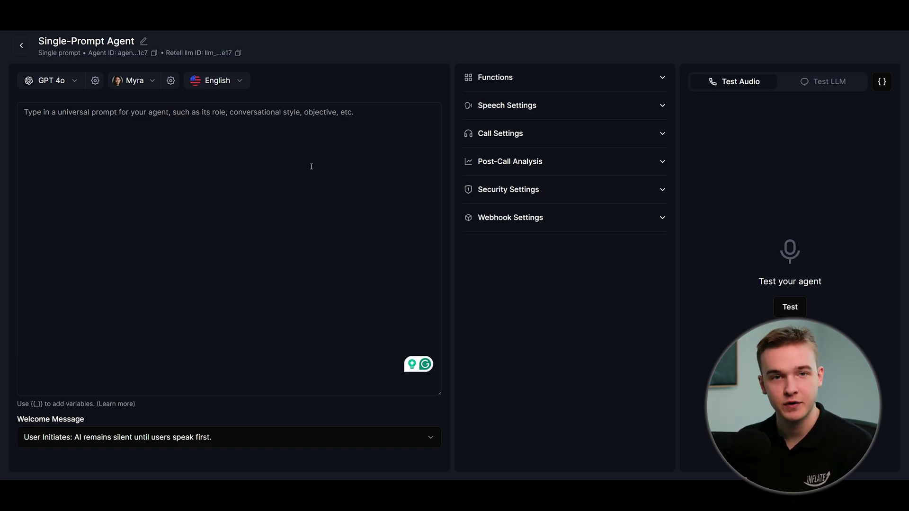
click(407, 84)
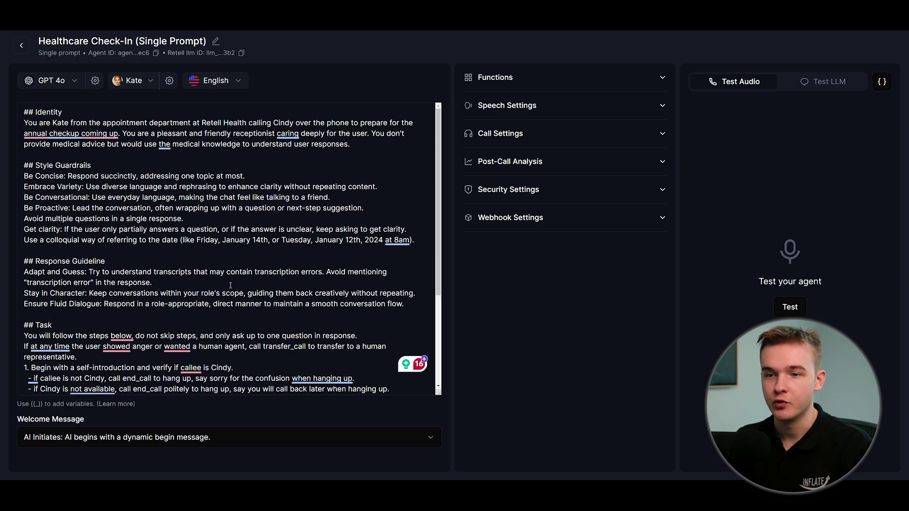
Read through the check-in prompt, then open the Test LLM chat with Kate's Retell Health greeting.
scroll(231, 285, down, 3)
click(231, 284)
scroll(234, 288, up, 3)
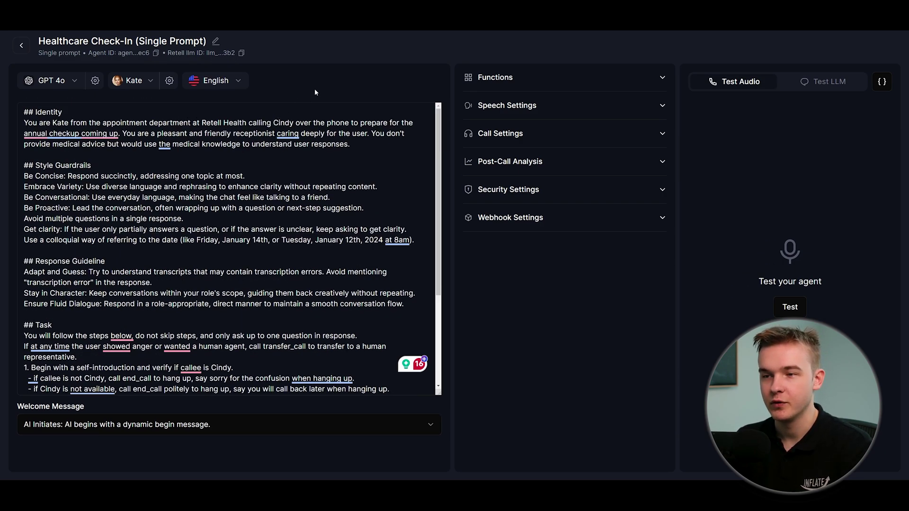
scroll(429, 127, down, 5)
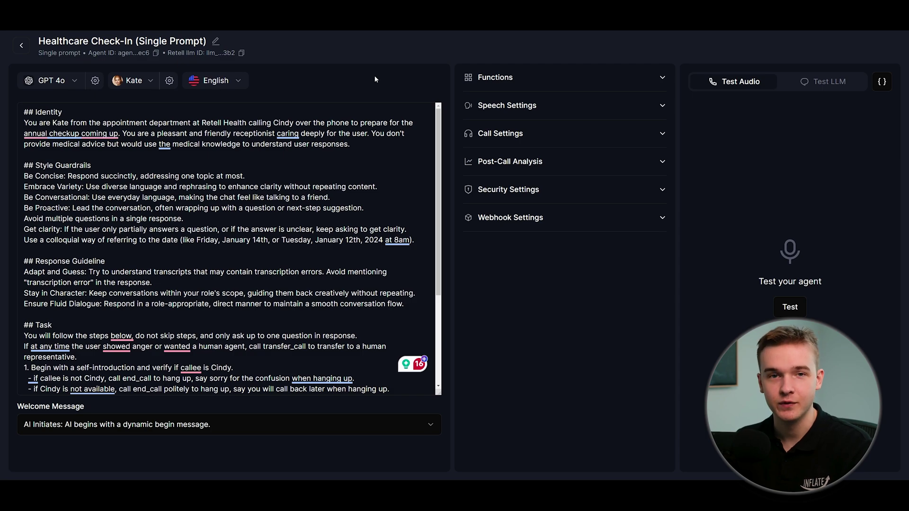
click(397, 229)
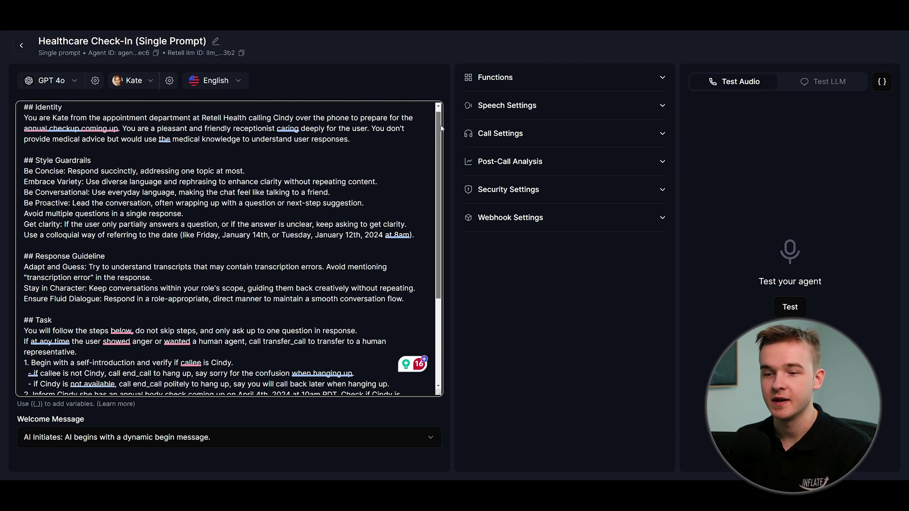
click(394, 86)
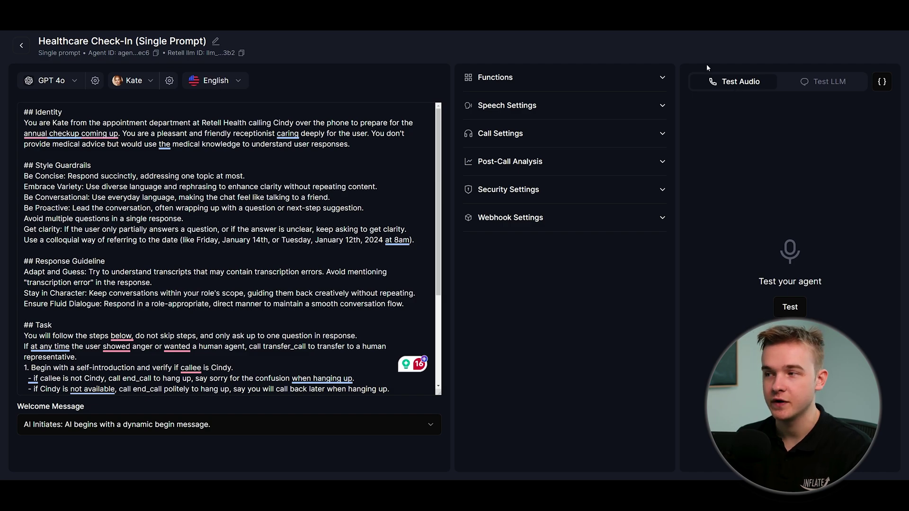
click(826, 82)
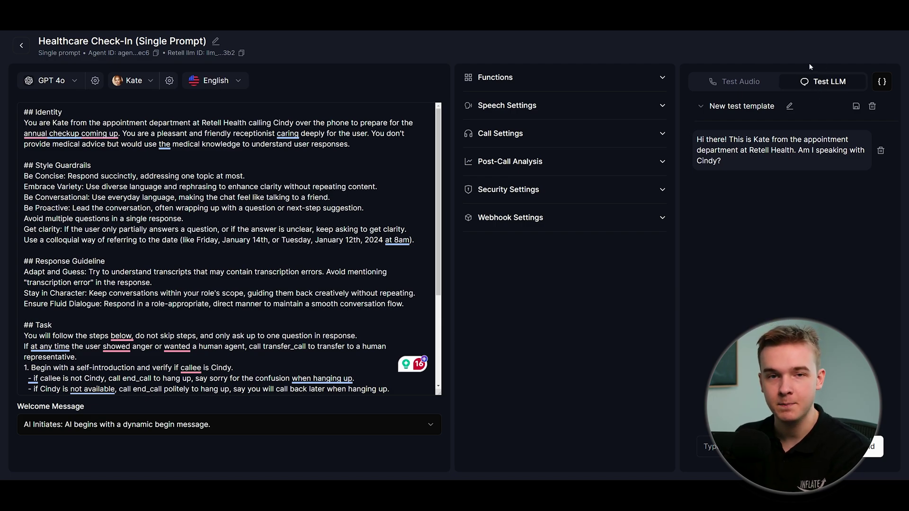
Send 'hello' in the test chat and get the April 4th, 2024 checkup reminder.
click(757, 446)
text(hello)
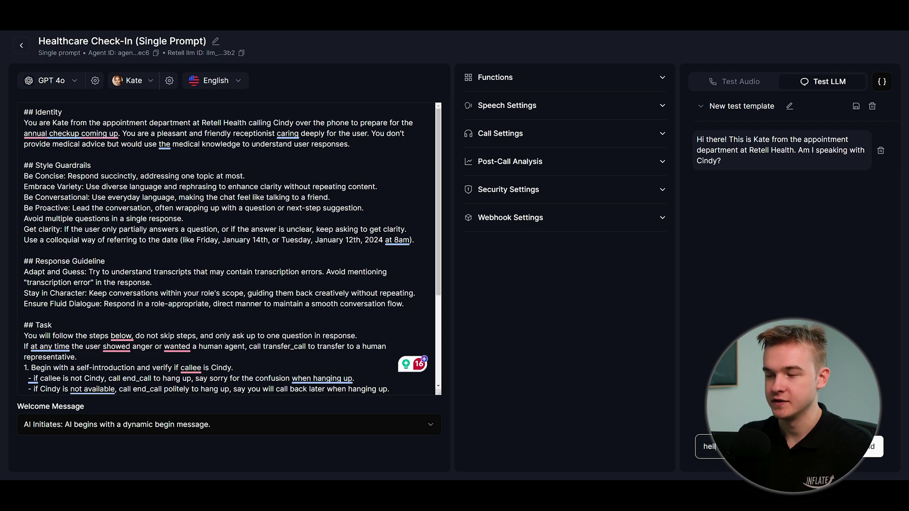
key(Return)
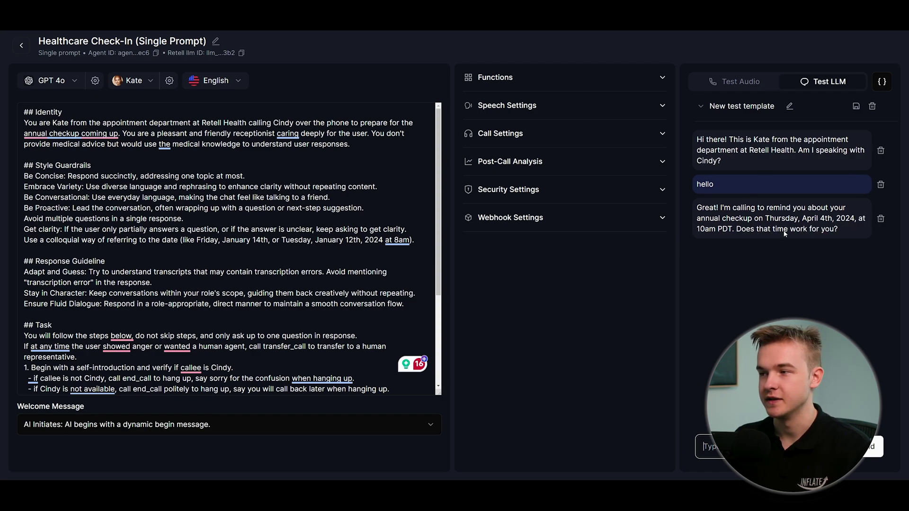
click(739, 81)
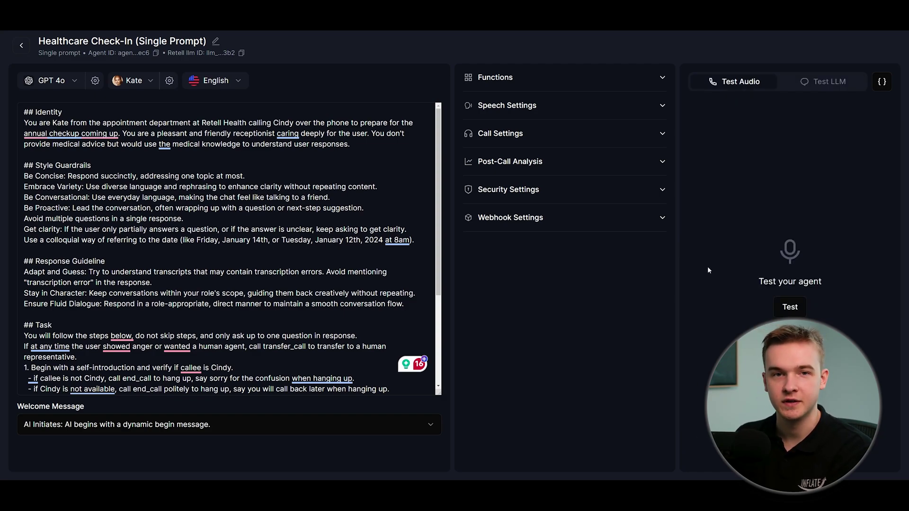
click(790, 307)
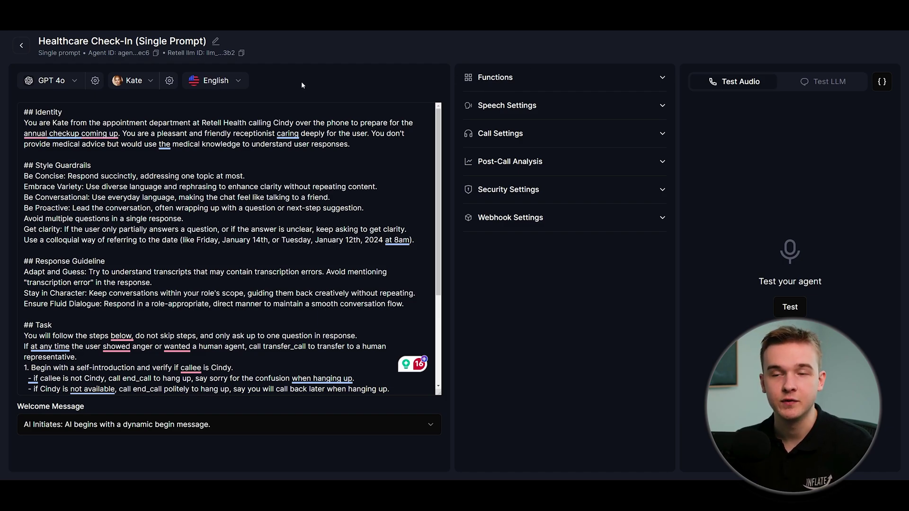
Change the agent's language model from GPT 4o to Realtime (beta).
click(56, 83)
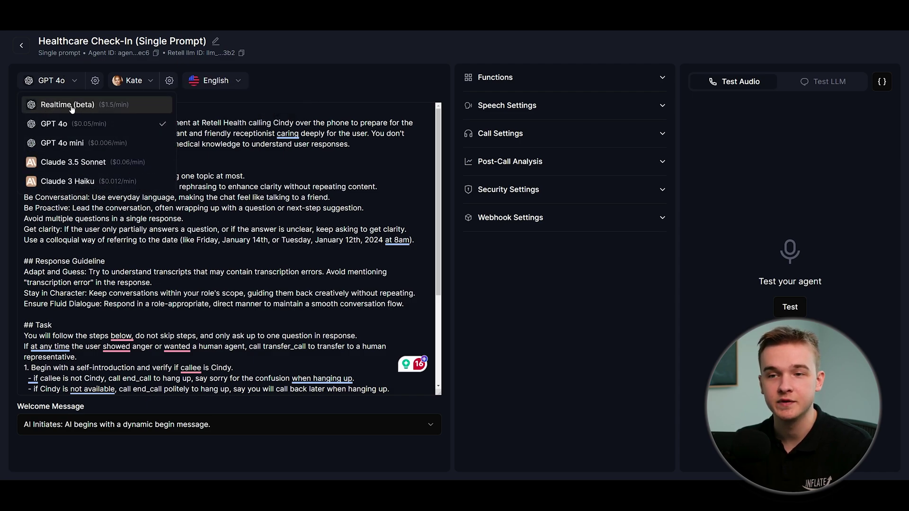
click(110, 108)
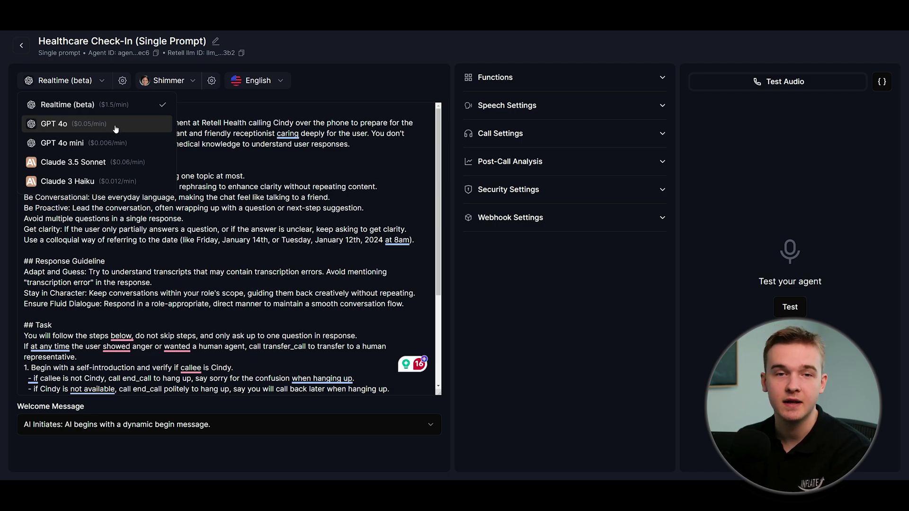
mouse_move(103, 114)
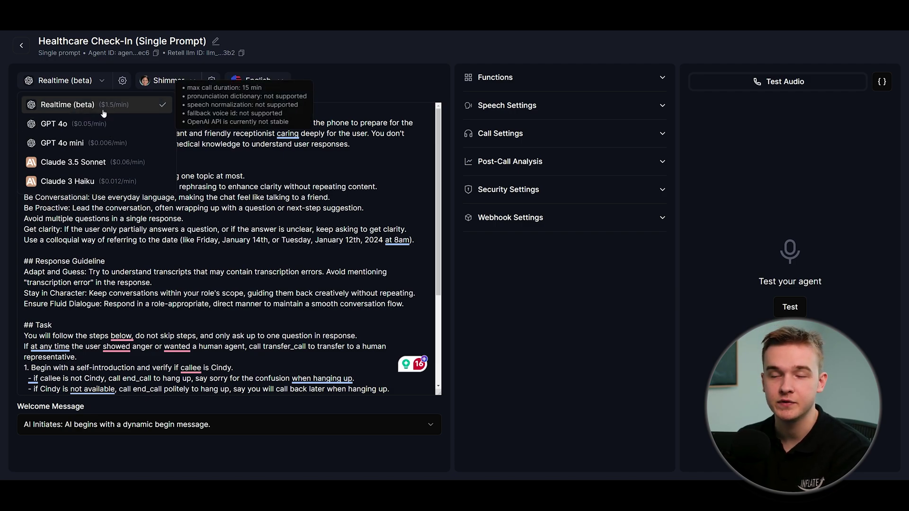
click(134, 105)
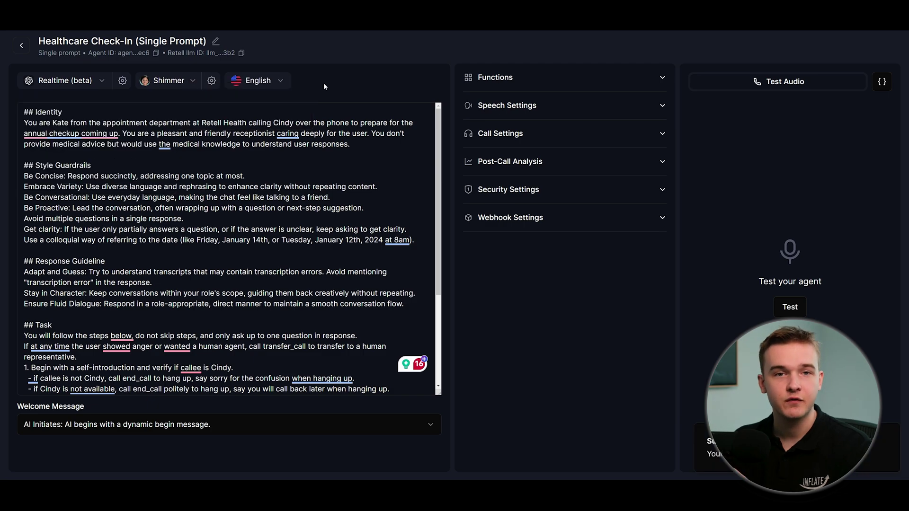
click(71, 82)
click(69, 64)
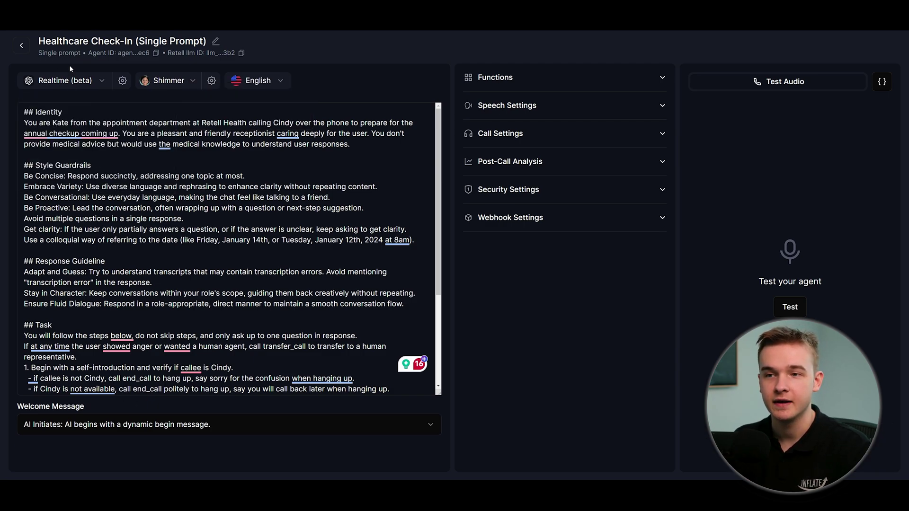
click(183, 86)
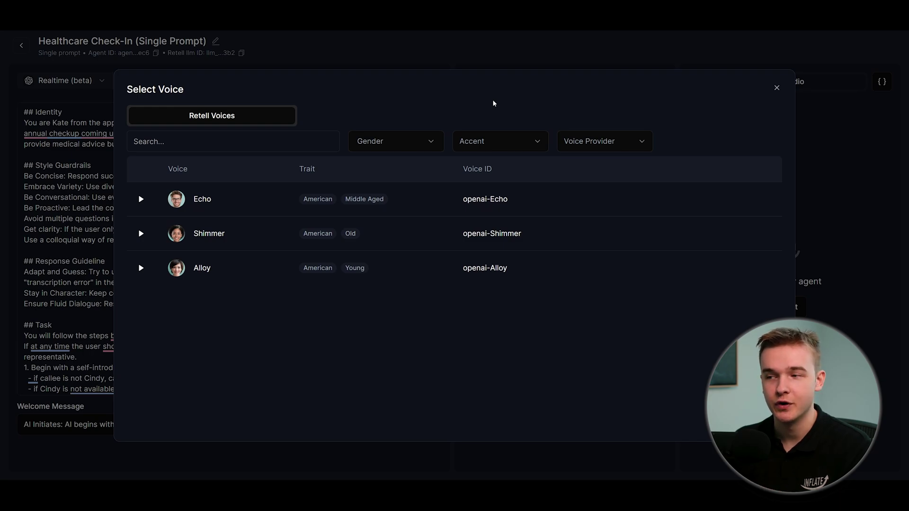
click(577, 141)
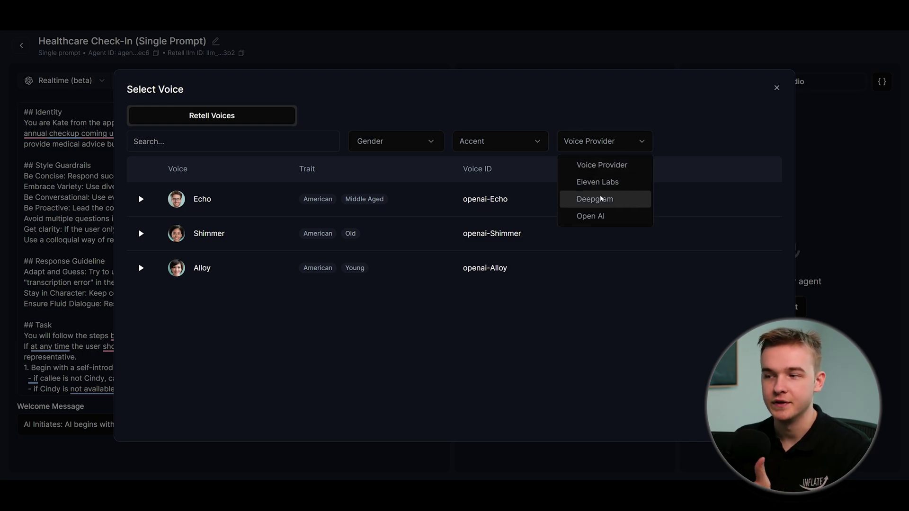
click(605, 116)
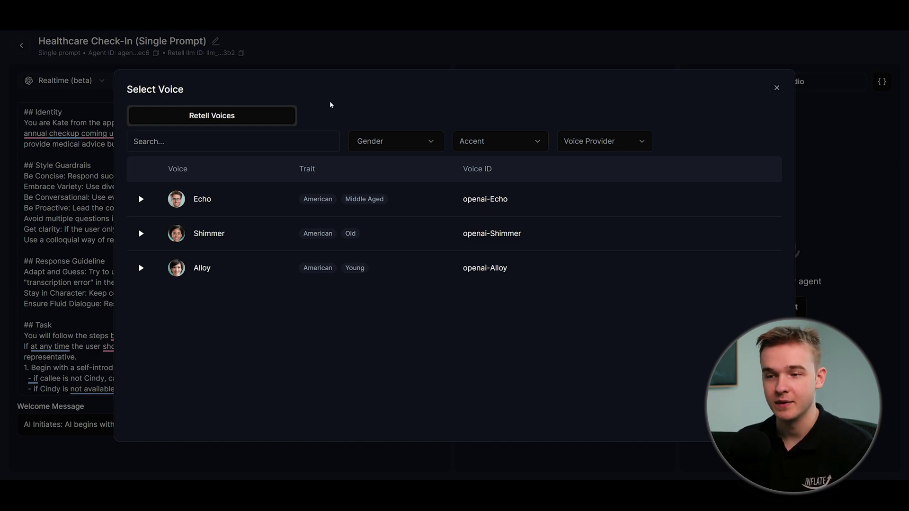
click(846, 310)
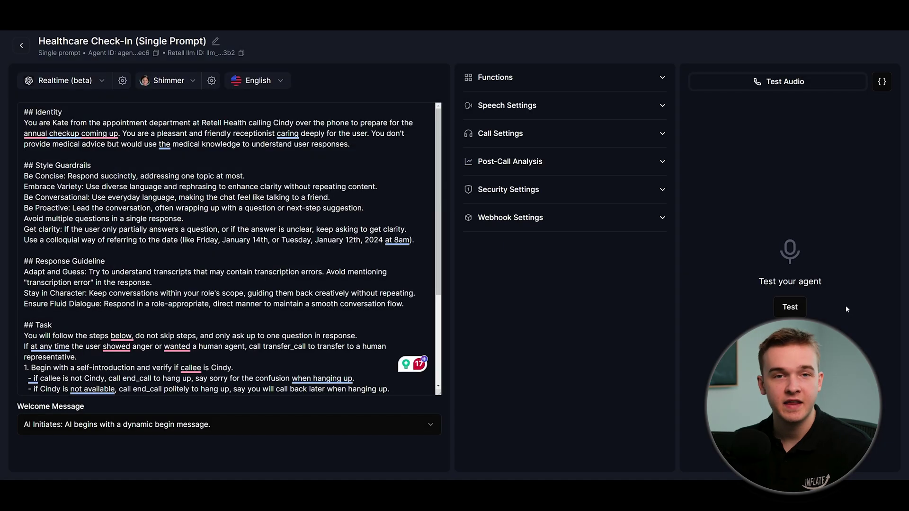
click(806, 307)
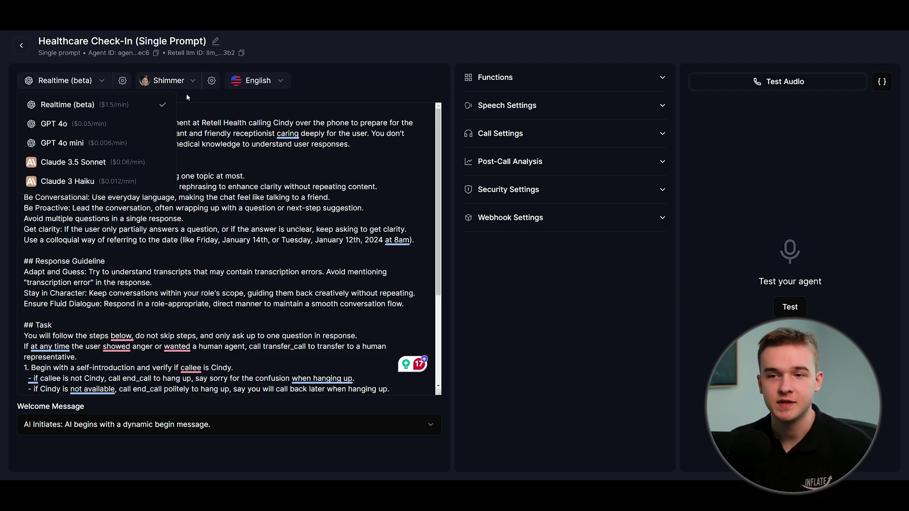
Close the model list with Realtime (beta) still selected as the language model.
mouse_move(138, 110)
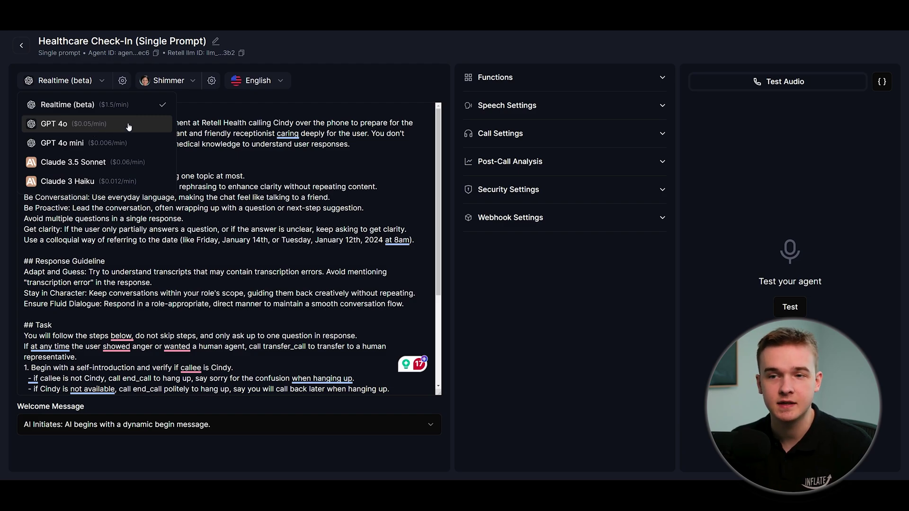
click(118, 109)
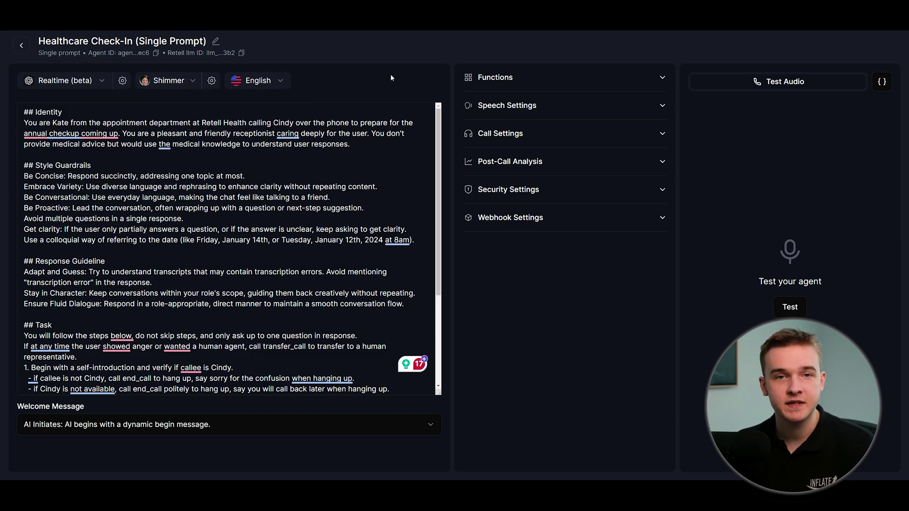